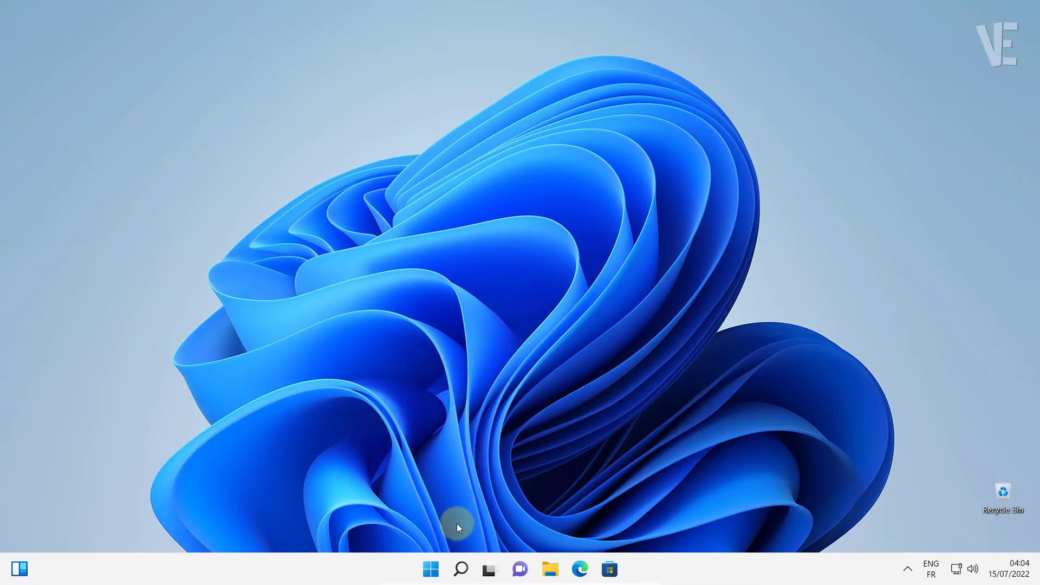
Step: Search Windows for main.cpl, open the Mouse Properties dialog and move it to the middle of the screen
{"action": "left_click", "coordinate": [461, 569]}
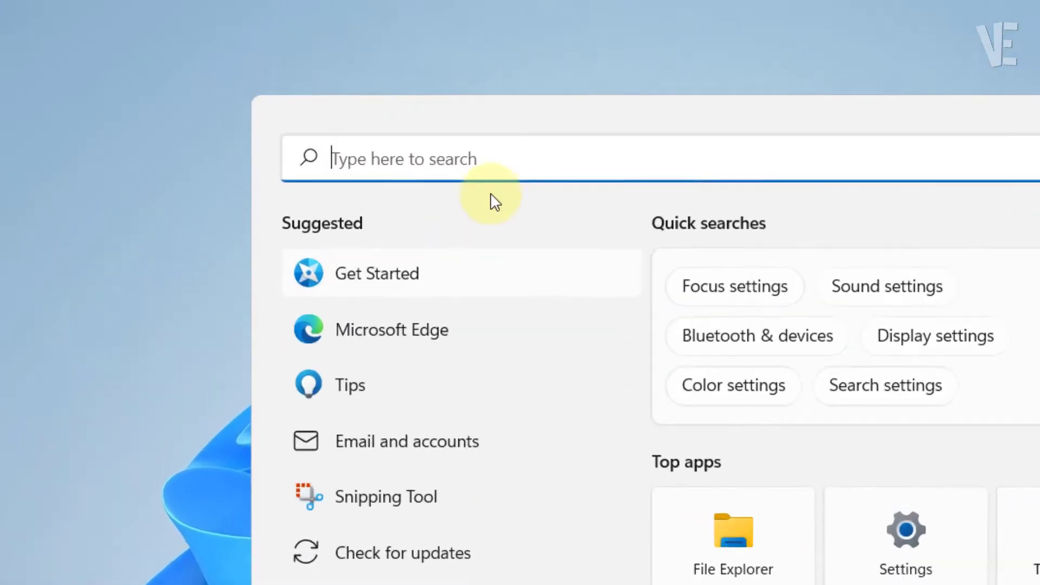
{"action": "left_click", "coordinate": [381, 90]}
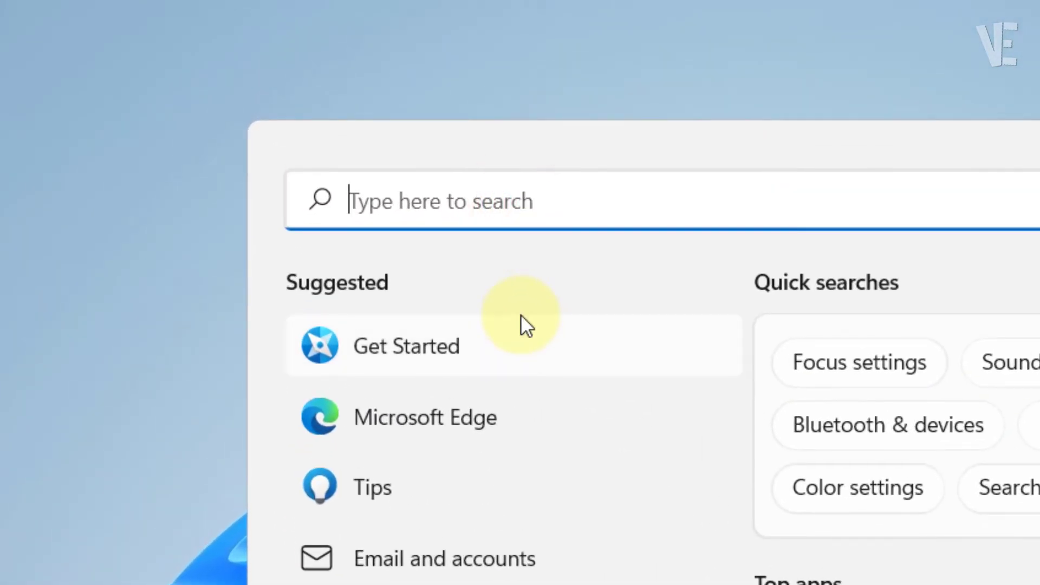
{"action": "type", "text": "main"}
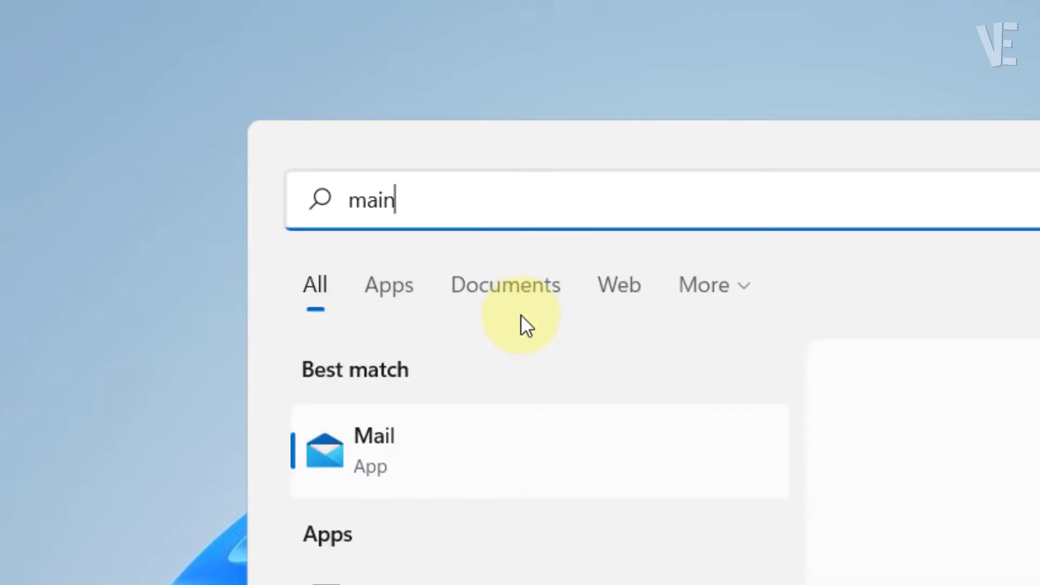
{"action": "type", "text": ".cpl"}
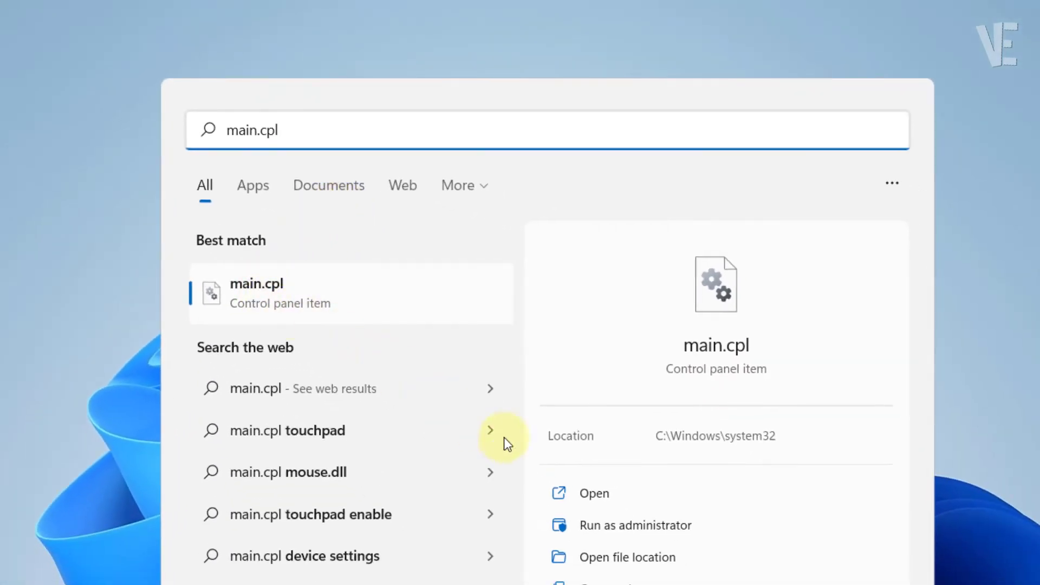
{"action": "left_click", "coordinate": [608, 494]}
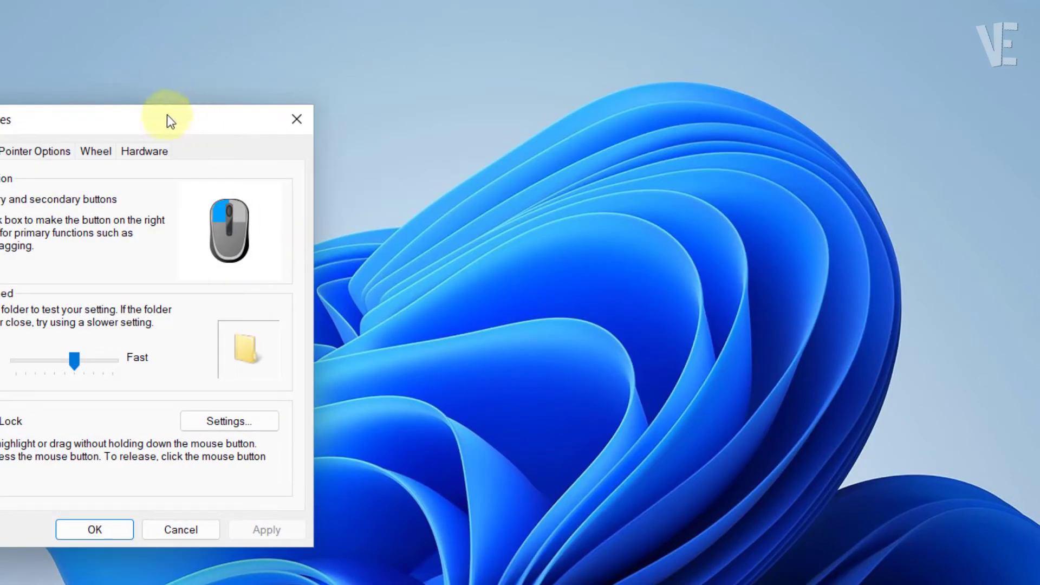
{"action": "left_click_drag", "start_coordinate": [170, 120], "coordinate": [602, 101]}
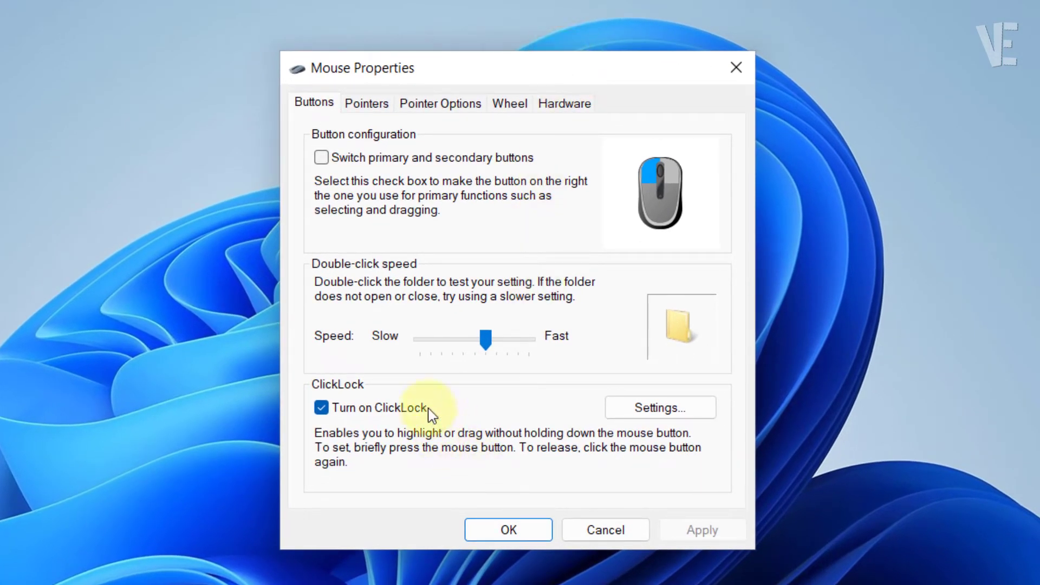
Step: Turn off ClickLock, apply the change and close Mouse Properties
{"action": "left_click", "coordinate": [324, 410]}
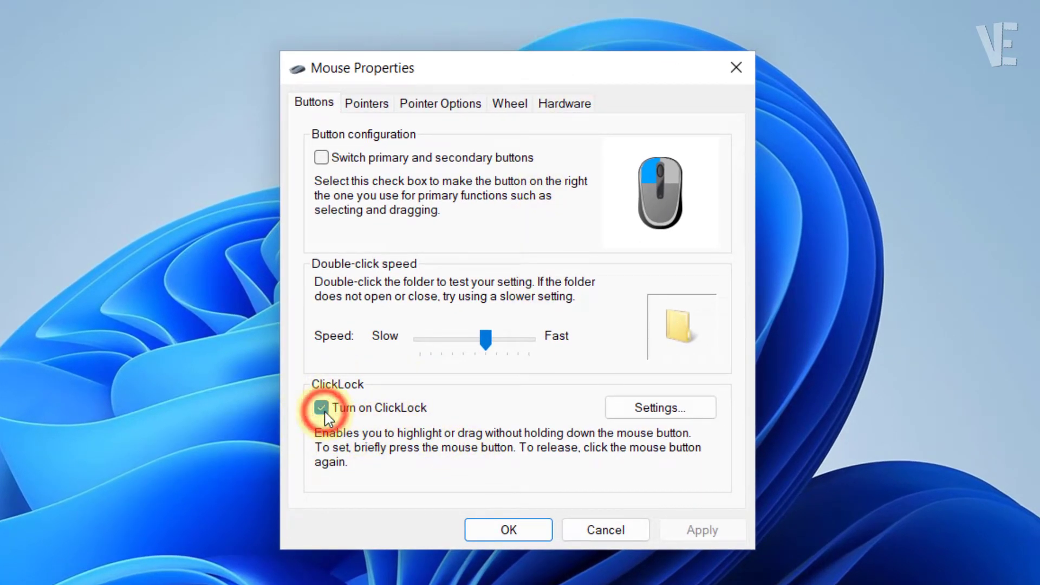
{"action": "left_click", "coordinate": [697, 531]}
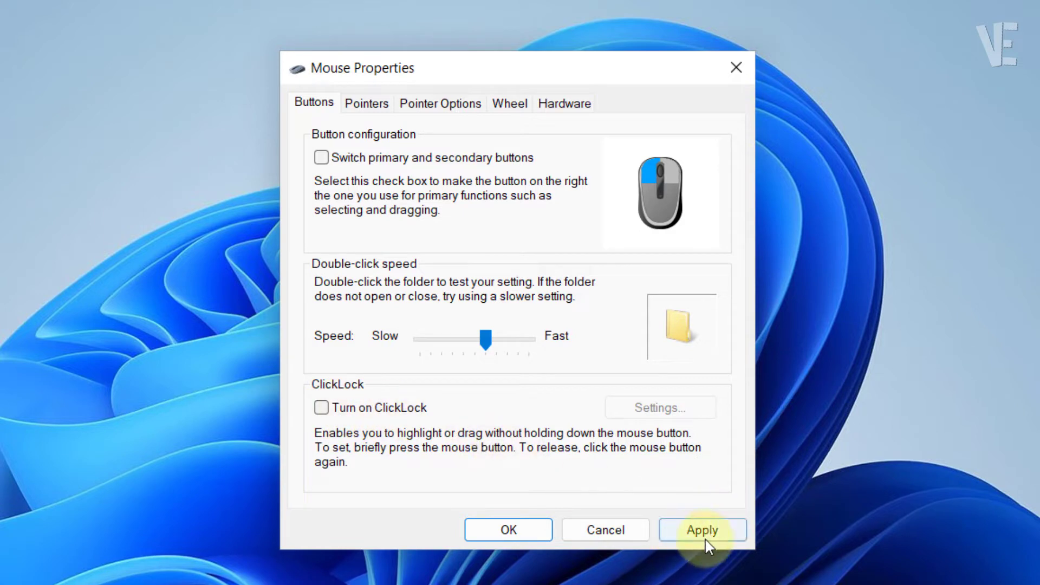
{"action": "left_click", "coordinate": [503, 536]}
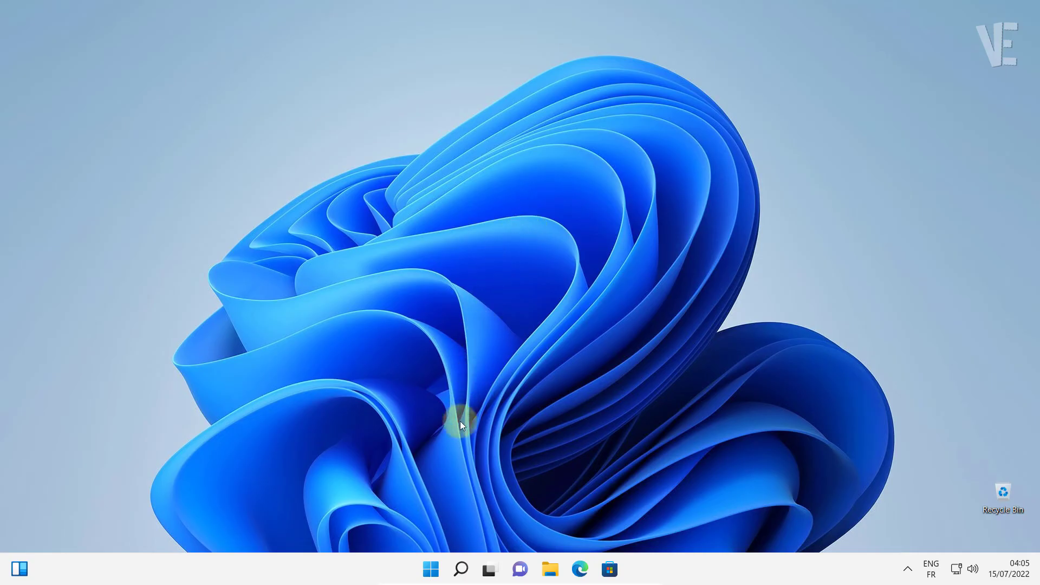
Step: Open Windows Settings, search for "sticky keys" and open the Sticky keys page
{"action": "left_click", "coordinate": [430, 571]}
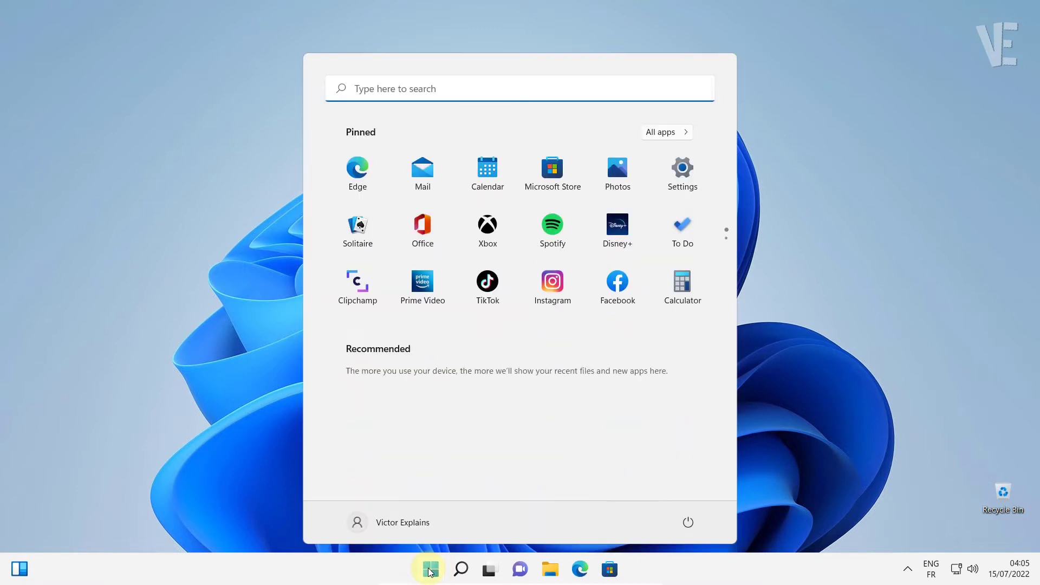
{"action": "left_click", "coordinate": [690, 171]}
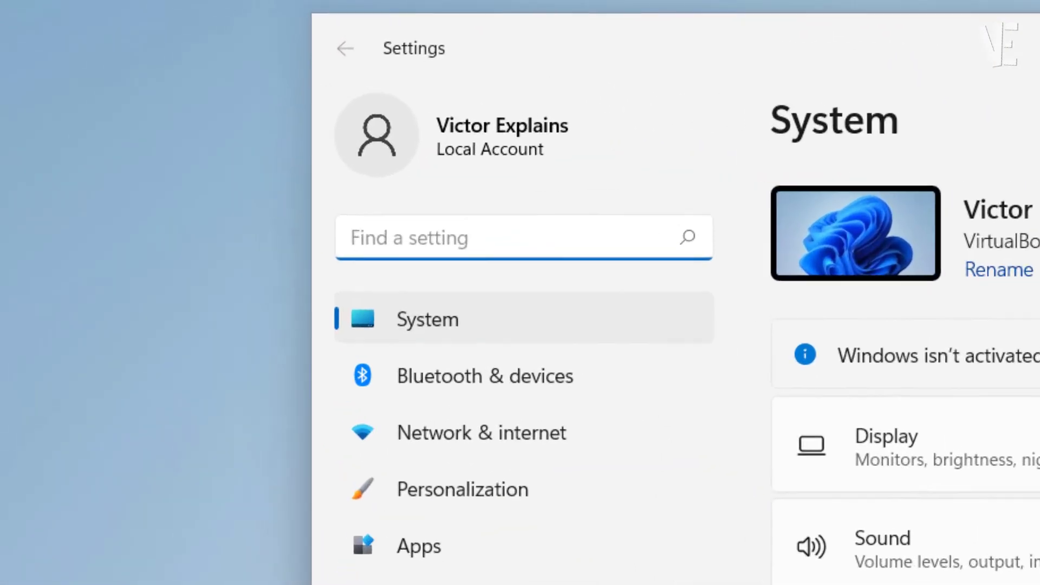
{"action": "left_click", "coordinate": [421, 231]}
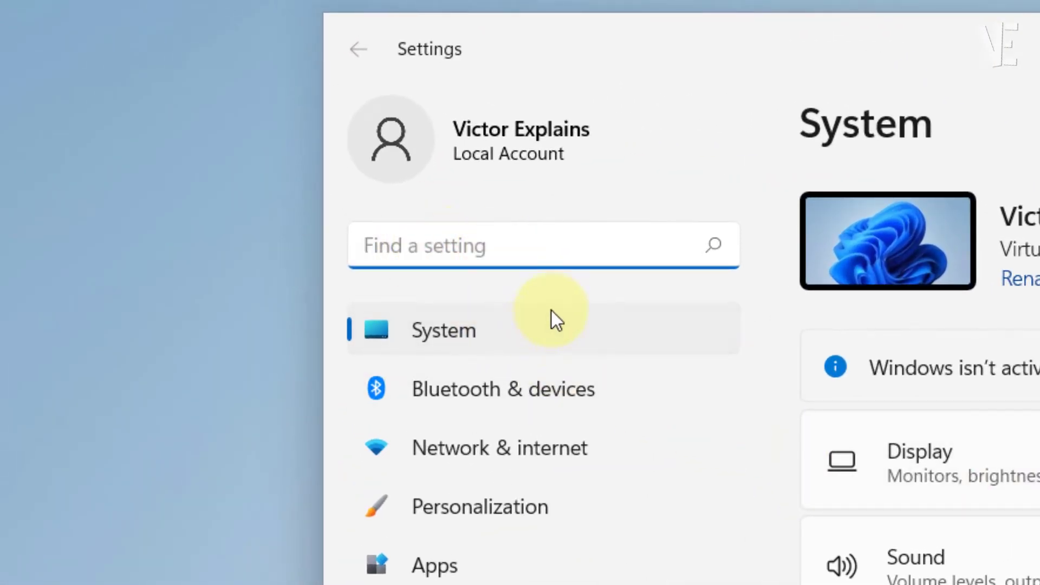
{"action": "type", "text": "stick"}
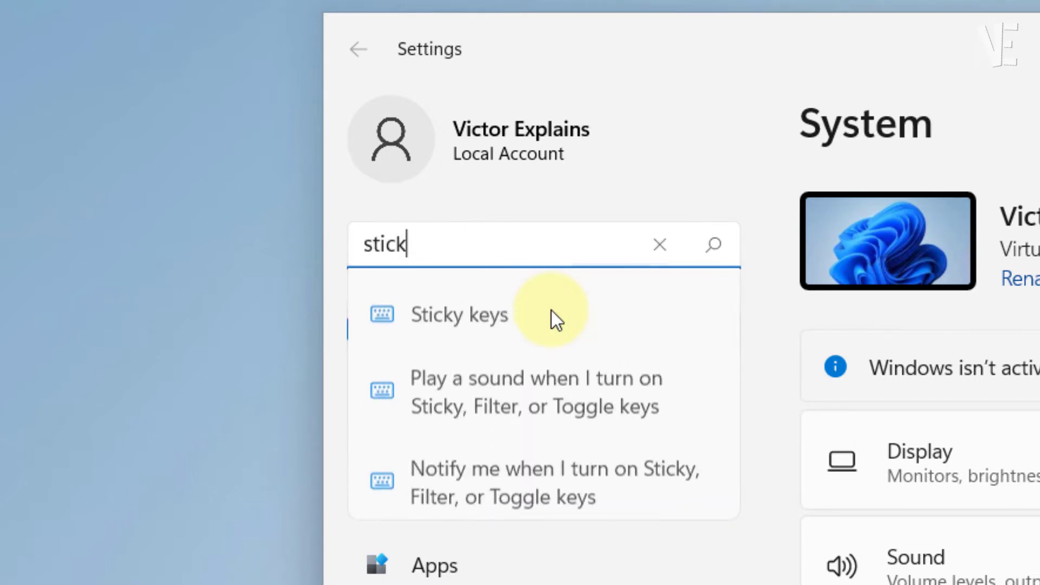
{"action": "type", "text": "y keys"}
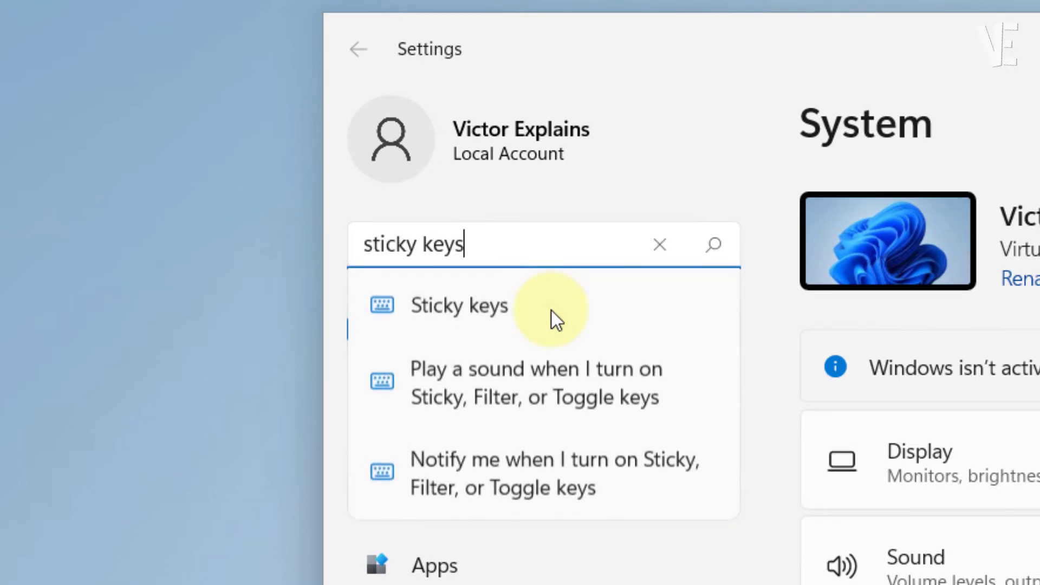
{"action": "left_click", "coordinate": [463, 311]}
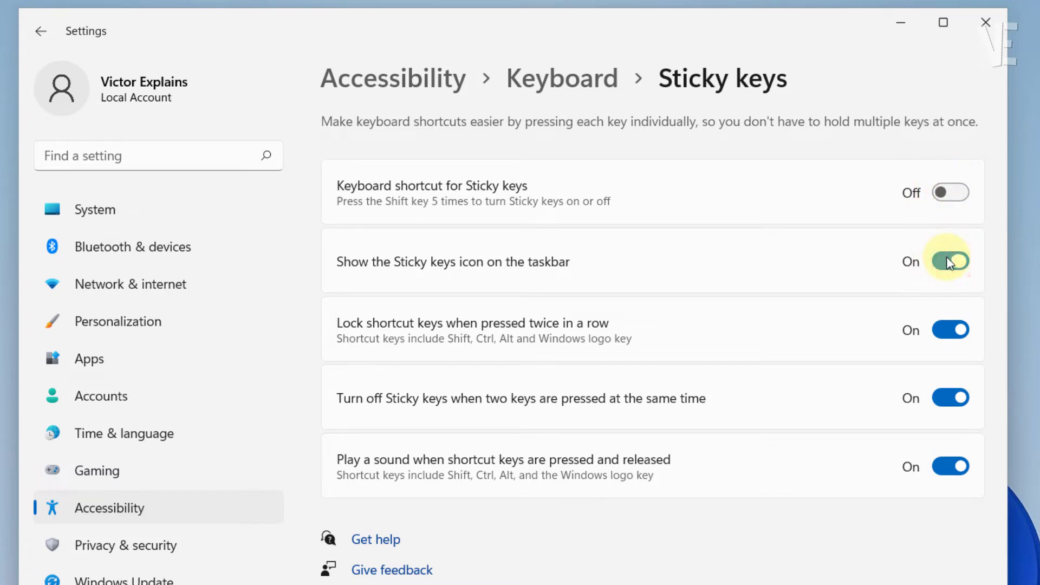
Step: Turn off all the individual Sticky keys options and the main Sticky keys setting under Keyboard accessibility, and close Settings
{"action": "left_click", "coordinate": [950, 330]}
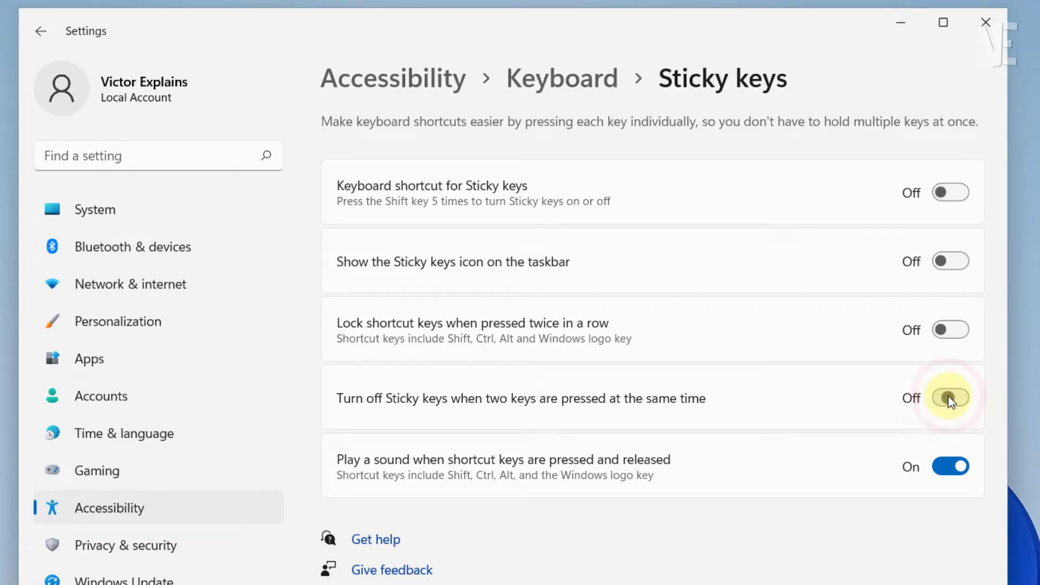
{"action": "left_click", "coordinate": [945, 468]}
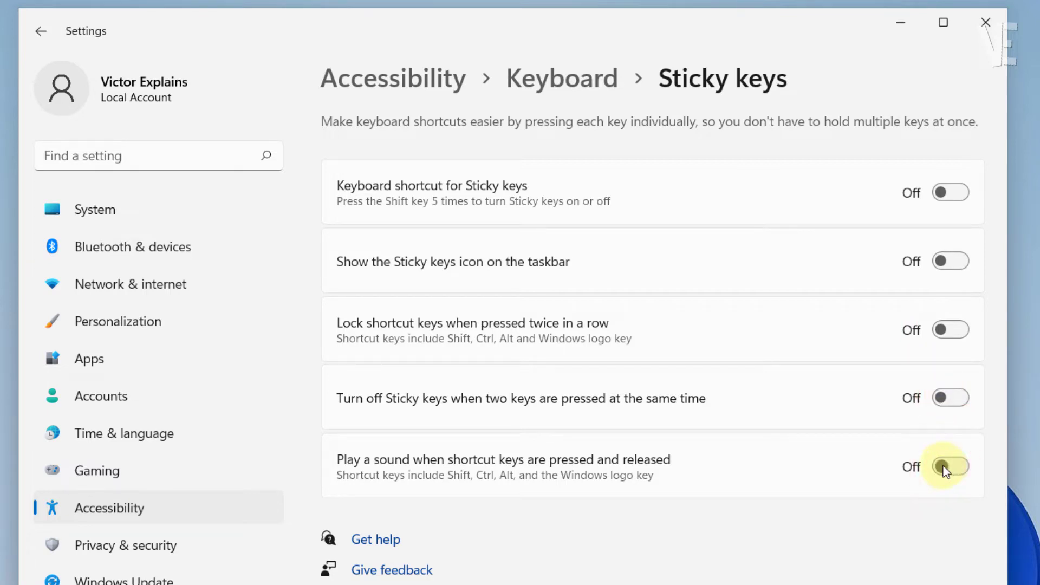
{"action": "left_click", "coordinate": [571, 79]}
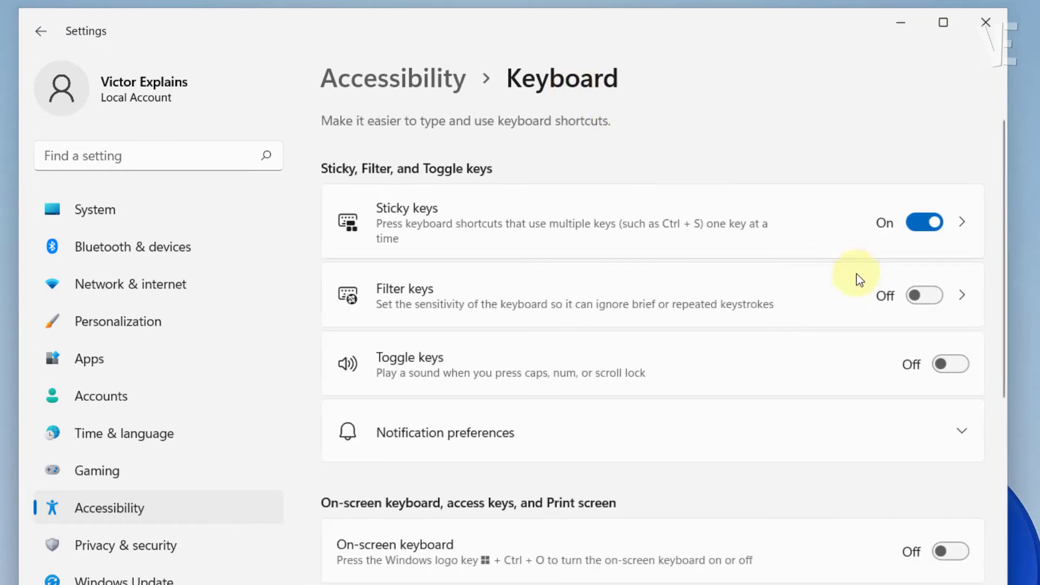
{"action": "left_click", "coordinate": [920, 222]}
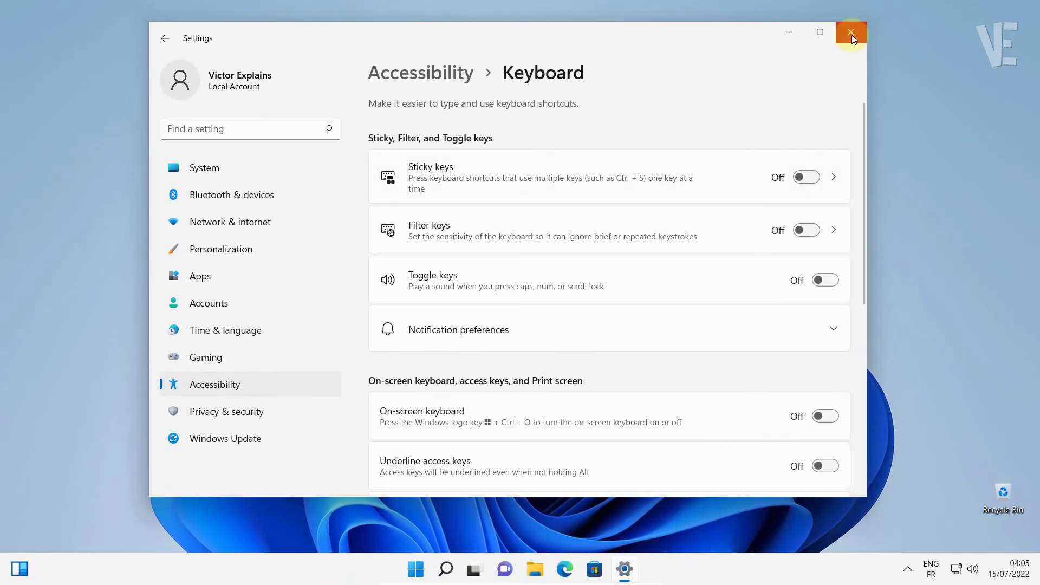
{"action": "left_click", "coordinate": [852, 32]}
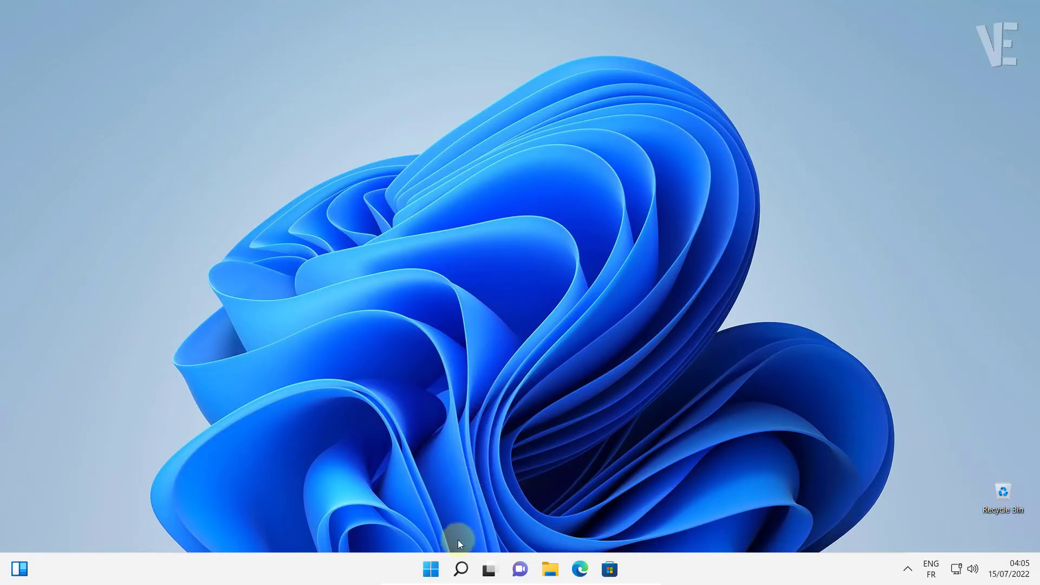
Step: Search Windows for "device manager", open Device Manager and move its window to the middle of the screen
{"action": "left_click", "coordinate": [460, 569]}
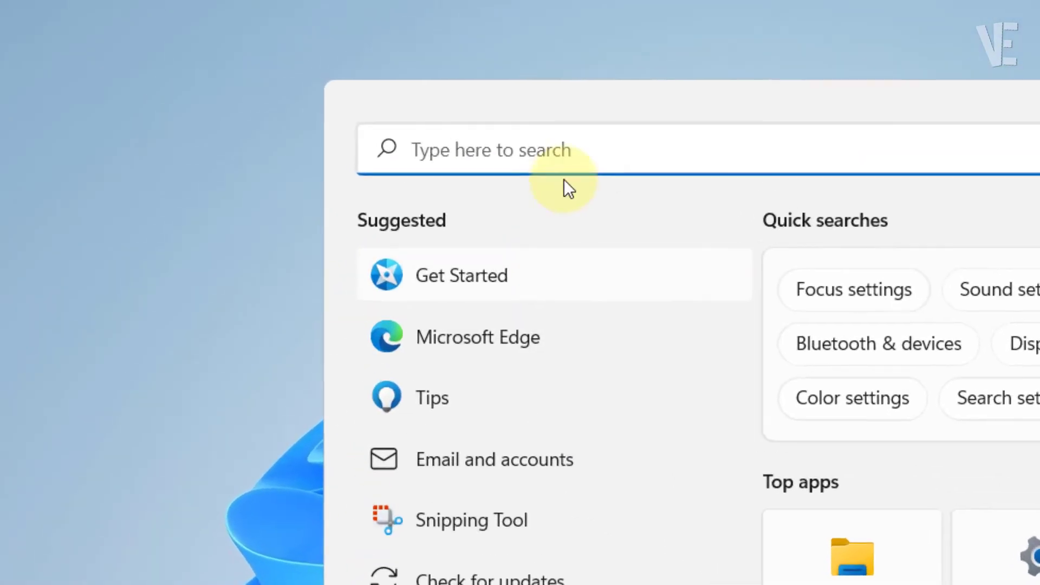
{"action": "left_click", "coordinate": [378, 88]}
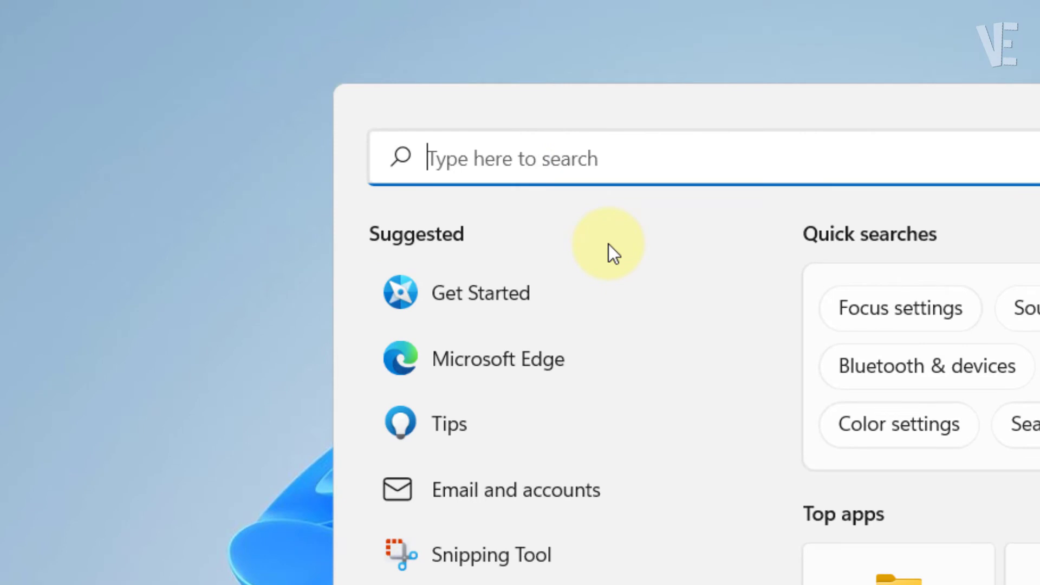
{"action": "type", "text": "device "}
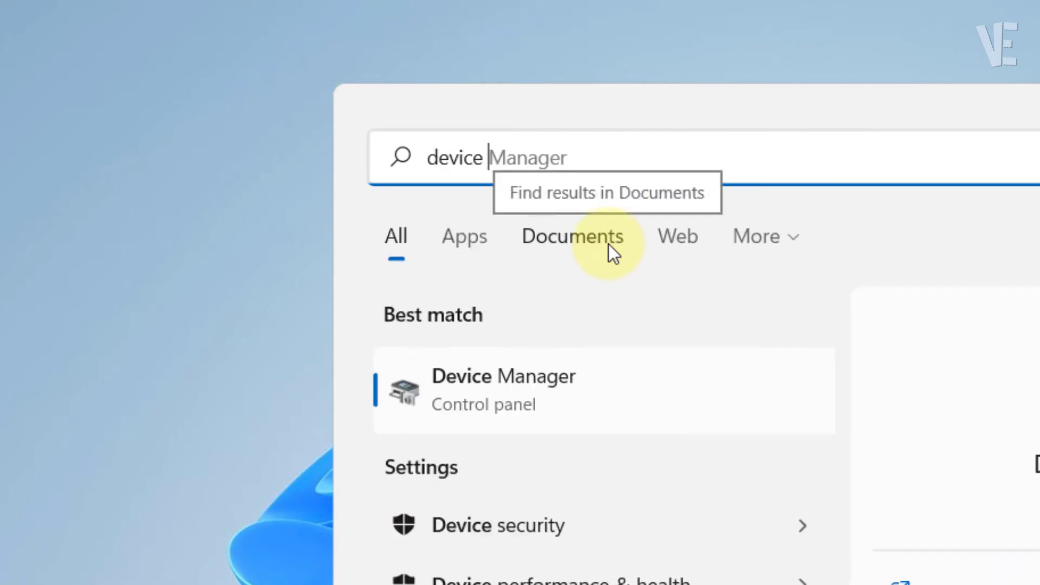
{"action": "type", "text": "manager"}
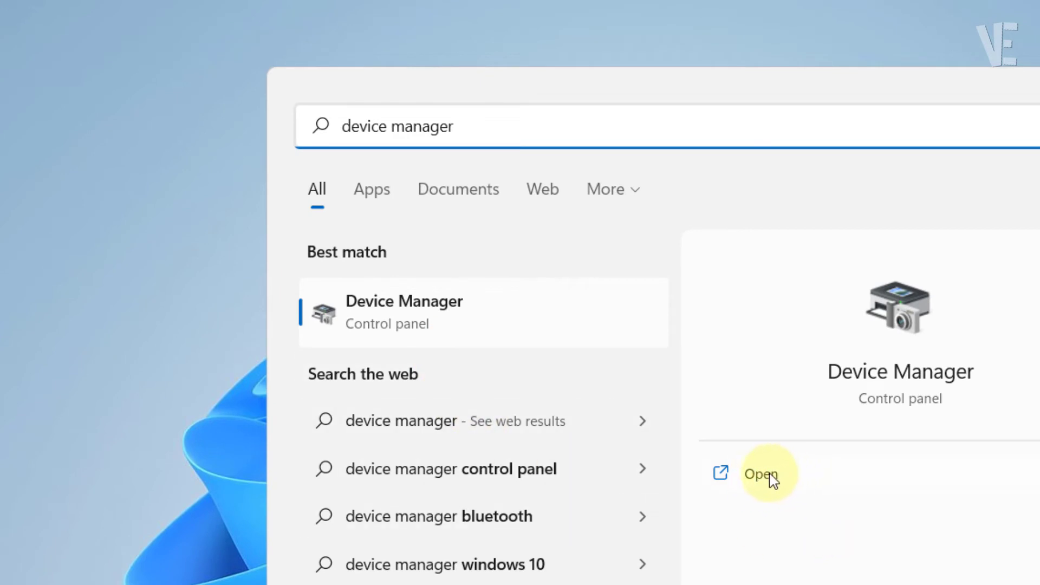
{"action": "left_click", "coordinate": [764, 475]}
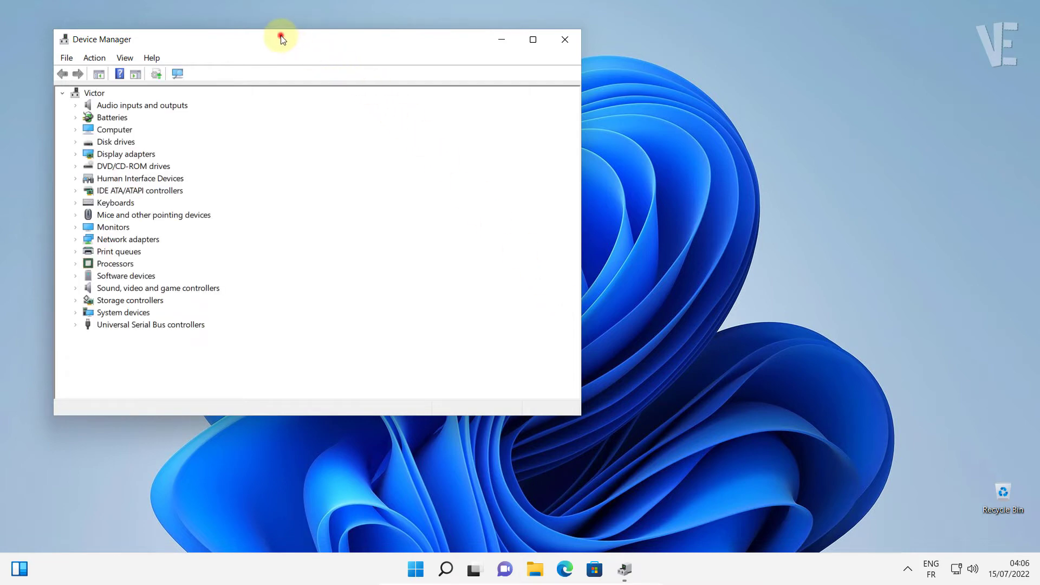
{"action": "left_click_drag", "start_coordinate": [282, 39], "coordinate": [499, 58]}
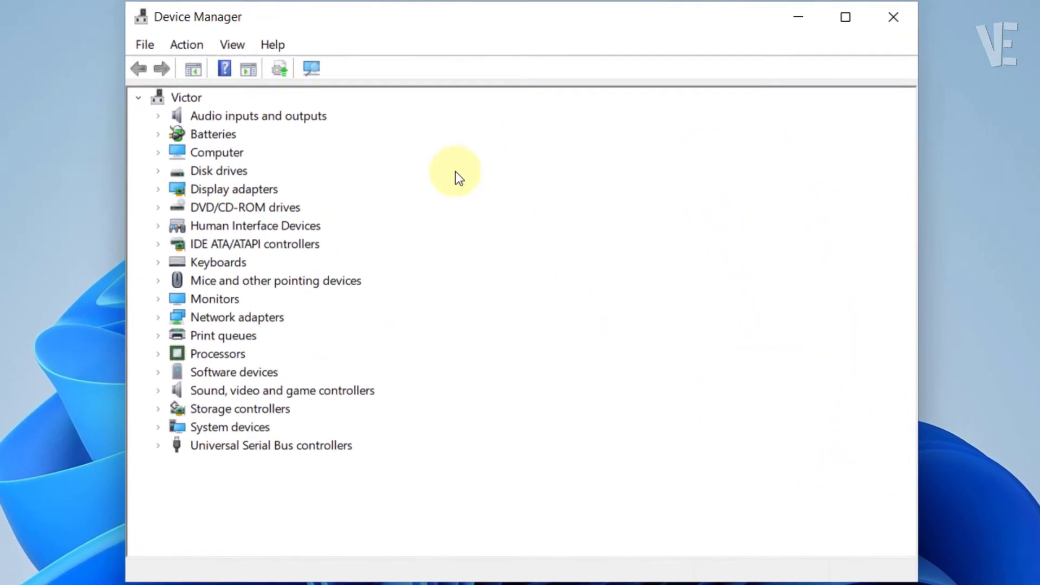
Step: Under Mice and other pointing devices, run an automatic driver update for the HID-compliant mouse and close the wizard
{"action": "left_click", "coordinate": [270, 282]}
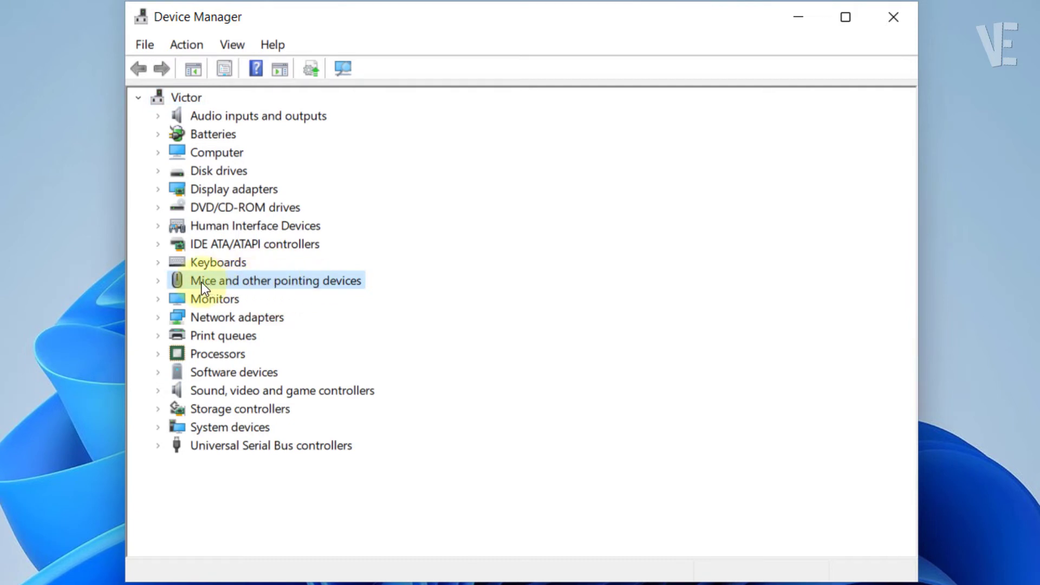
{"action": "left_click", "coordinate": [160, 284]}
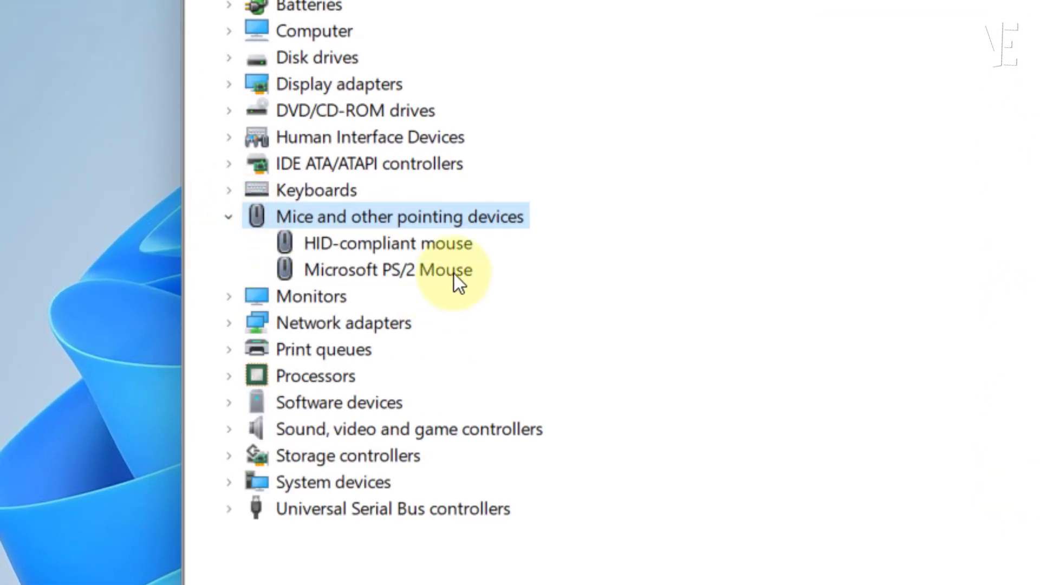
{"action": "left_click", "coordinate": [419, 243]}
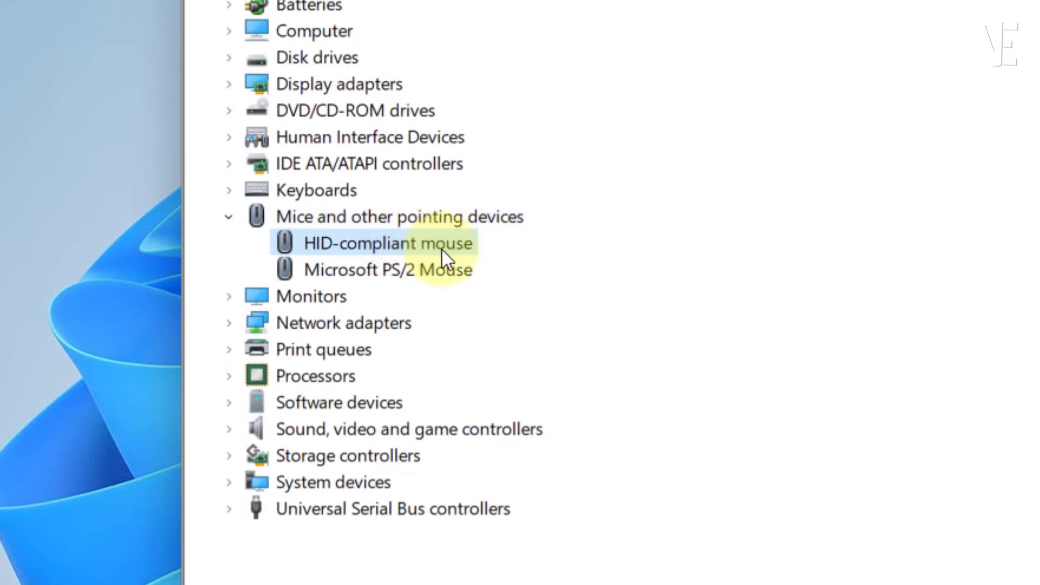
{"action": "right_click", "coordinate": [434, 250]}
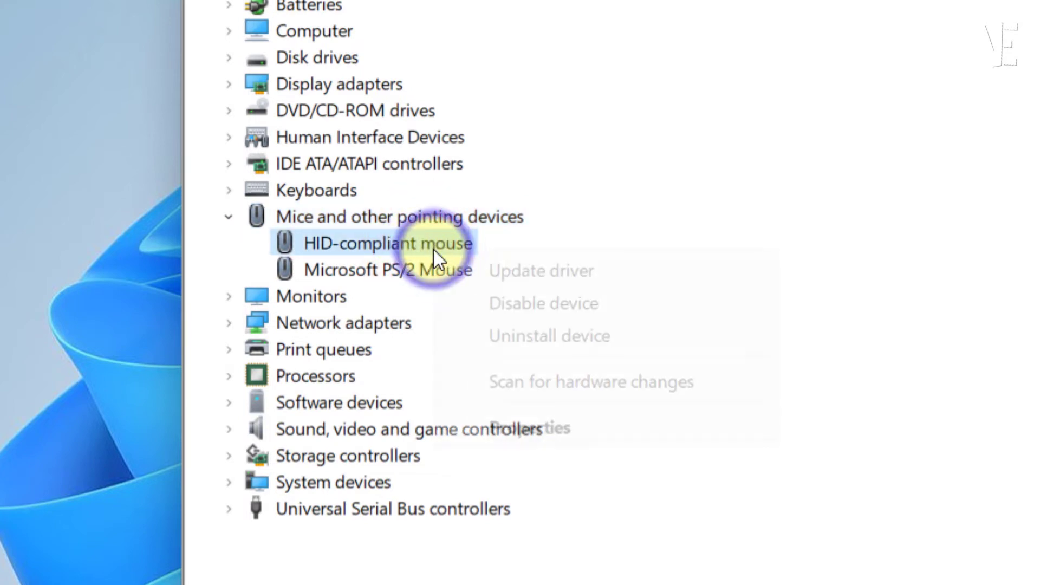
{"action": "left_click", "coordinate": [519, 269]}
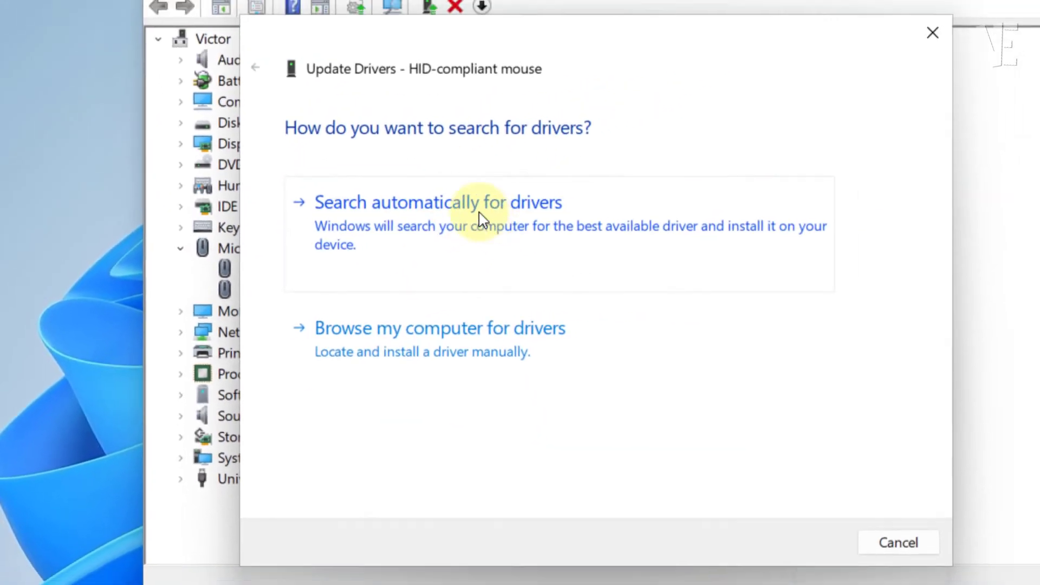
{"action": "left_click", "coordinate": [589, 168]}
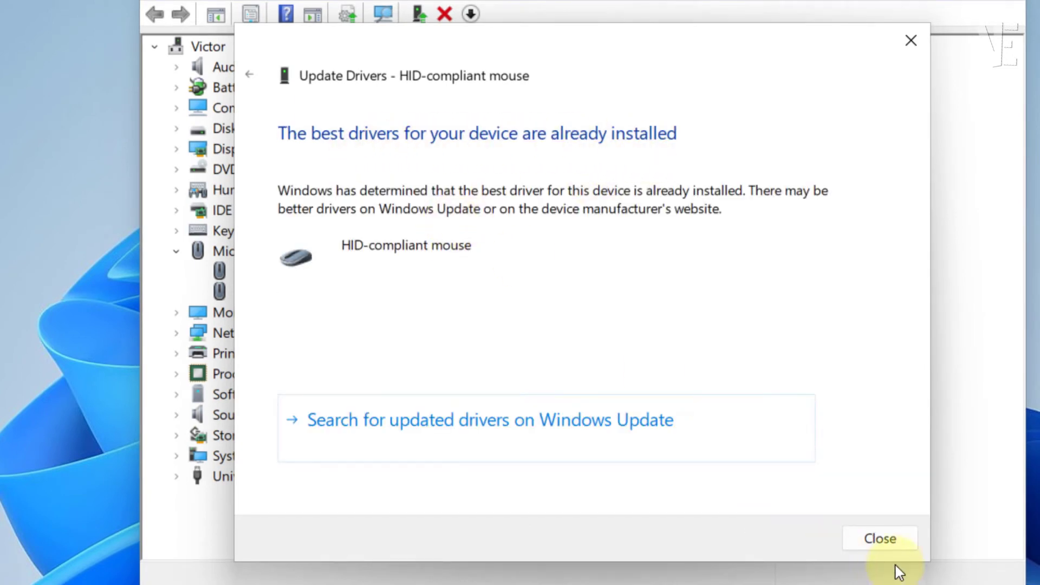
{"action": "left_click", "coordinate": [896, 540]}
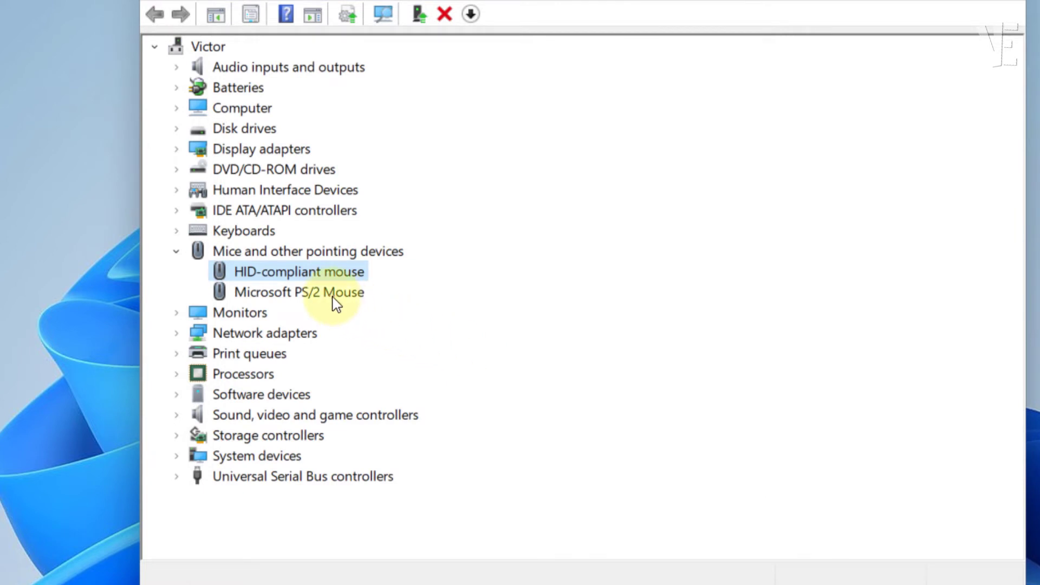
Step: Run an automatic driver update for the Microsoft PS/2 Mouse, close the wizard and close Device Manager
{"action": "left_click", "coordinate": [334, 297]}
{"action": "right_click", "coordinate": [334, 297]}
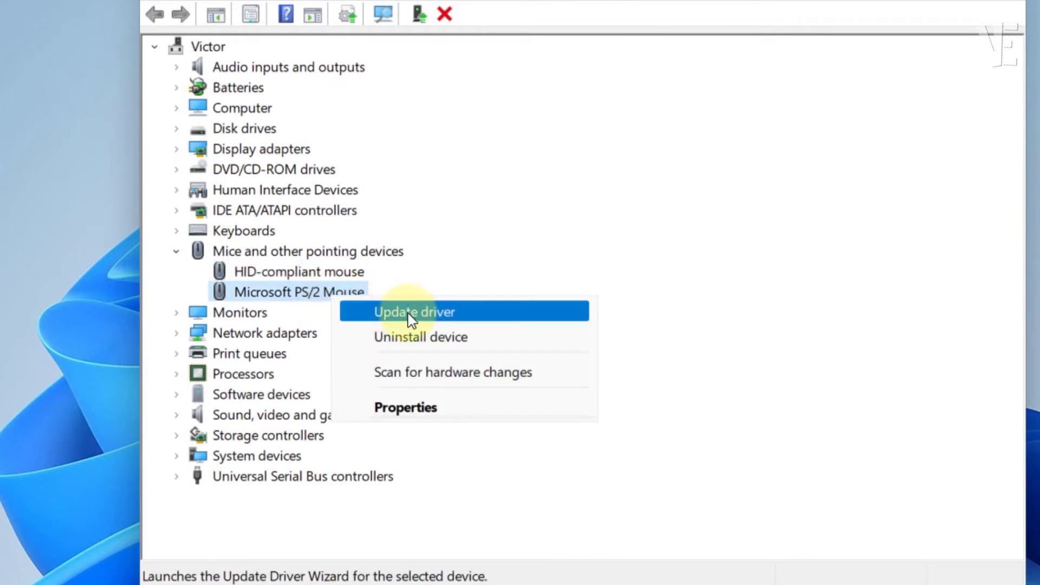
{"action": "left_click", "coordinate": [428, 317]}
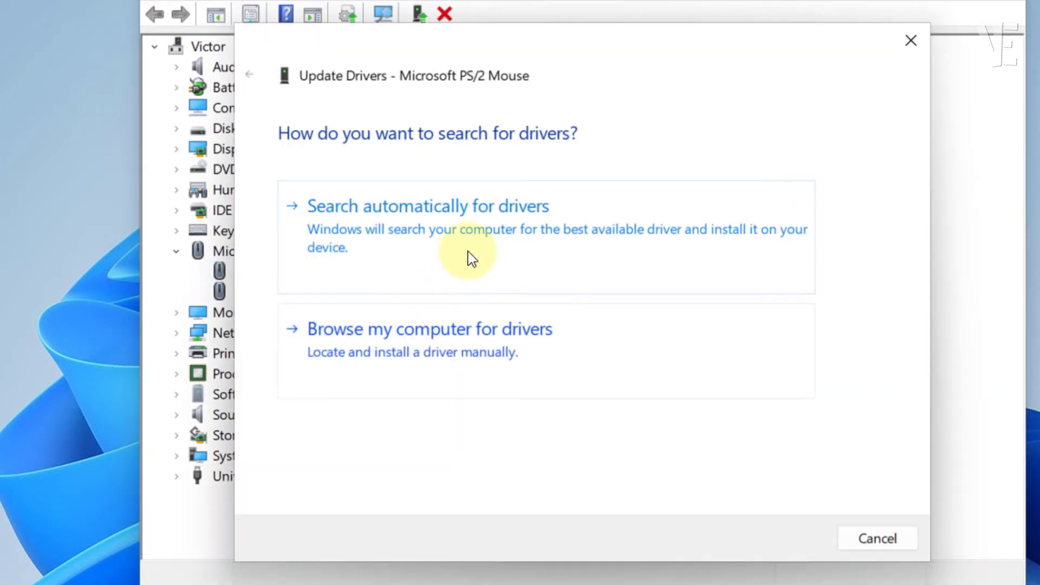
{"action": "left_click", "coordinate": [465, 248]}
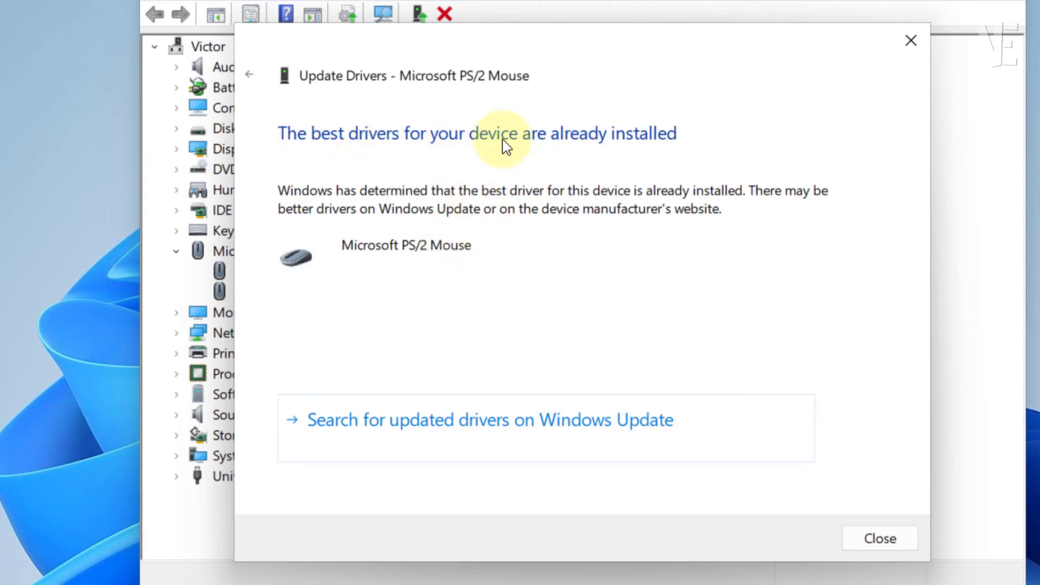
{"action": "left_click", "coordinate": [881, 541]}
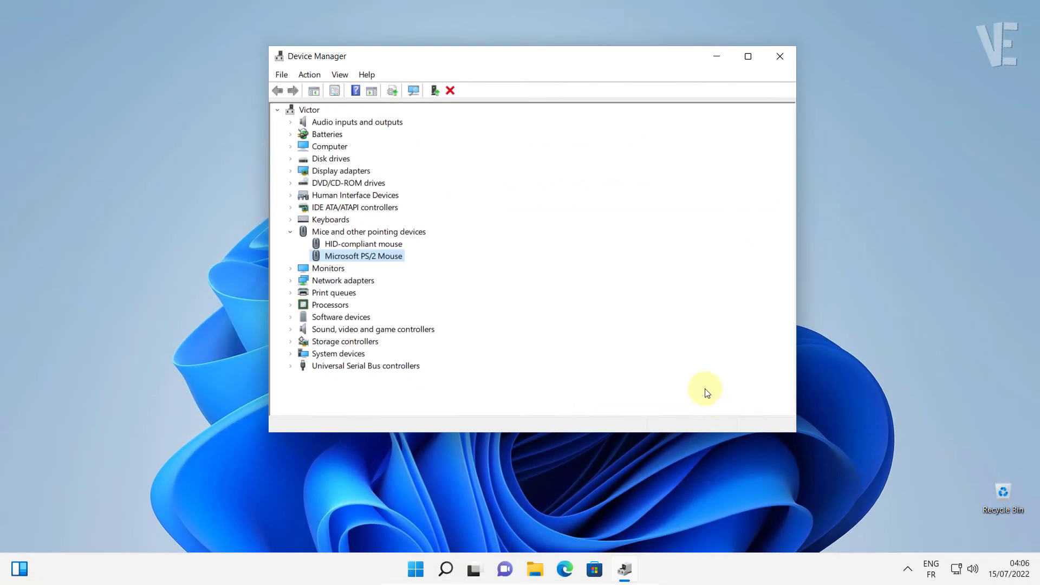
{"action": "left_click", "coordinate": [788, 58]}
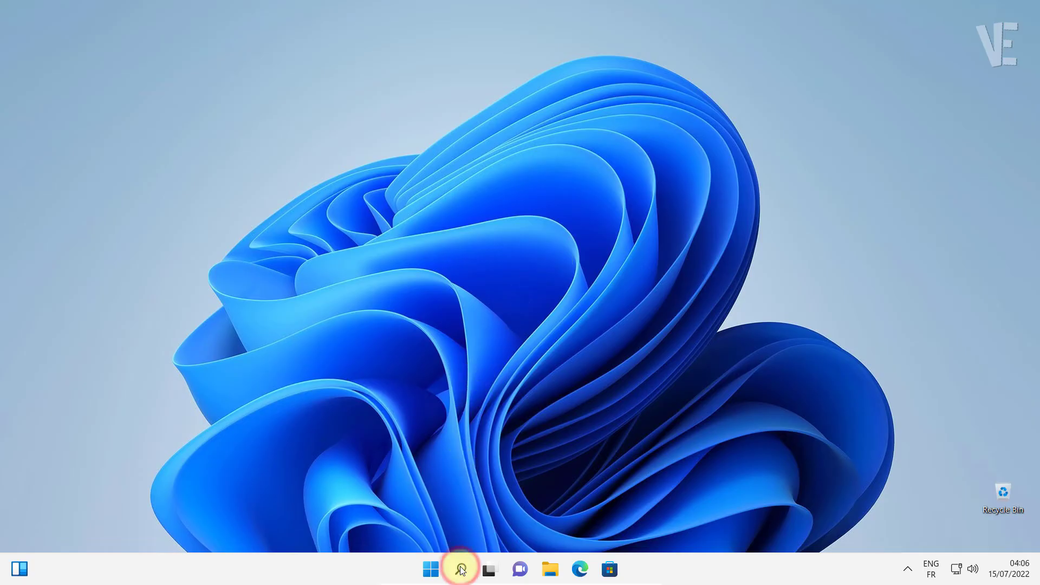
Step: Search Windows for "device manager", open Device Manager again and move its window toward the middle of the desktop
{"action": "left_click", "coordinate": [461, 570]}
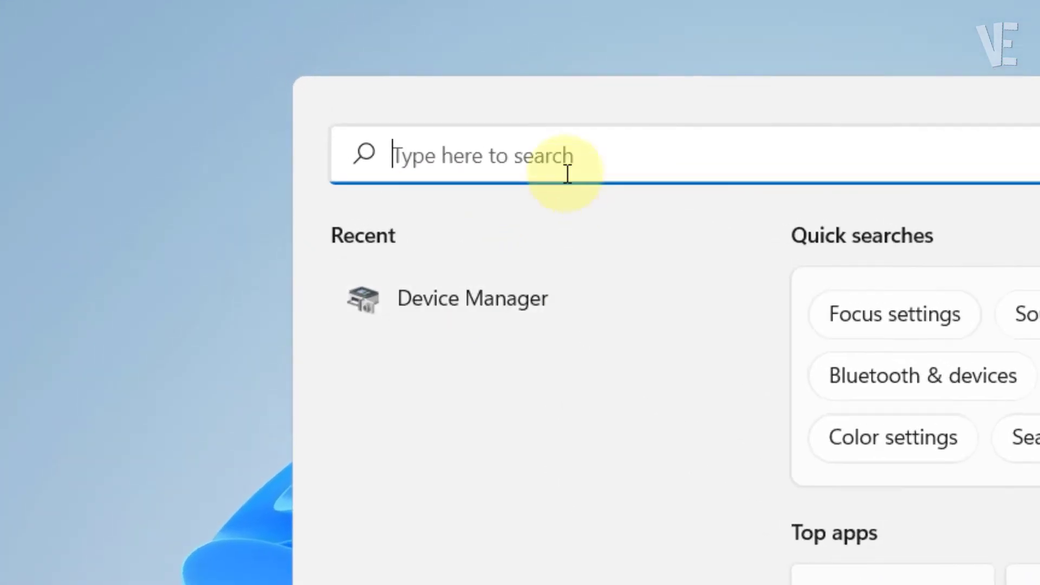
{"action": "left_click", "coordinate": [378, 87]}
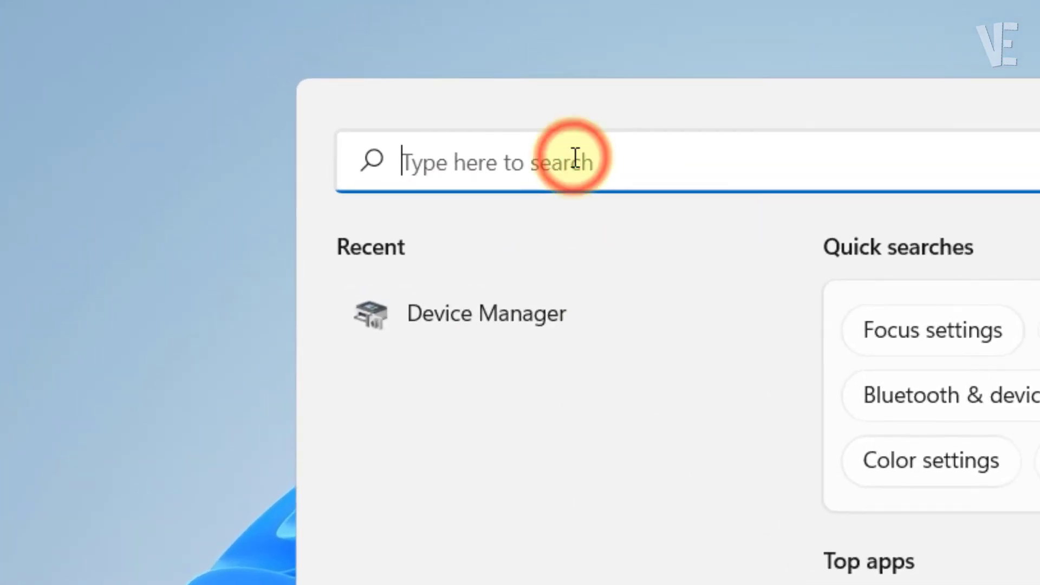
{"action": "type", "text": "de"}
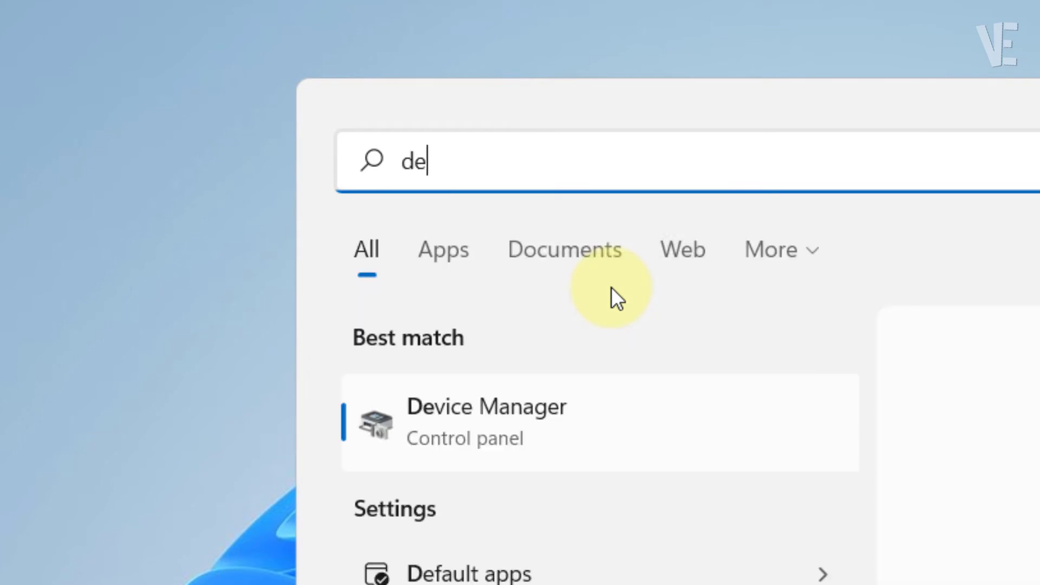
{"action": "type", "text": "vice mana"}
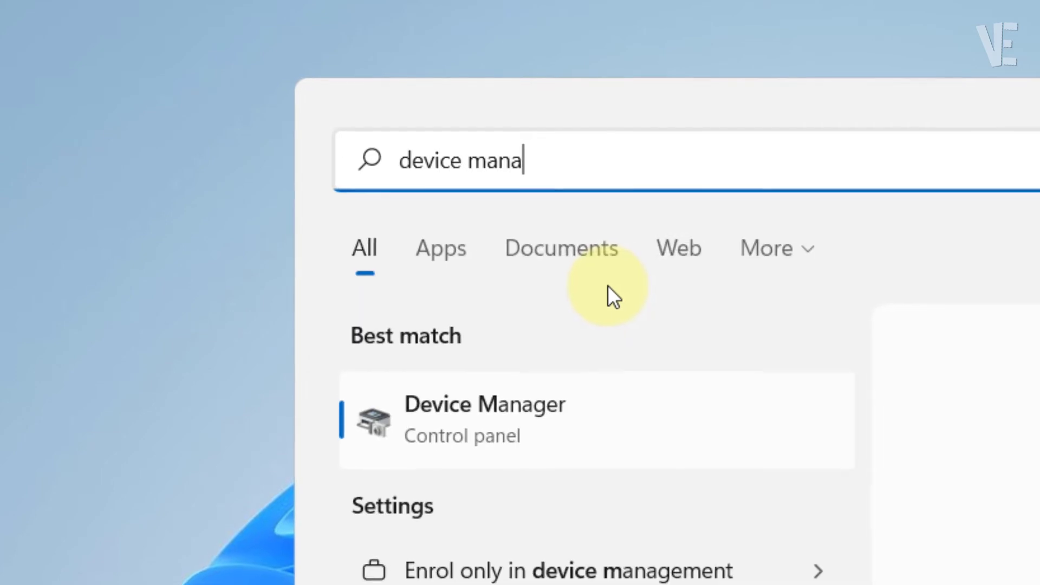
{"action": "type", "text": "ger"}
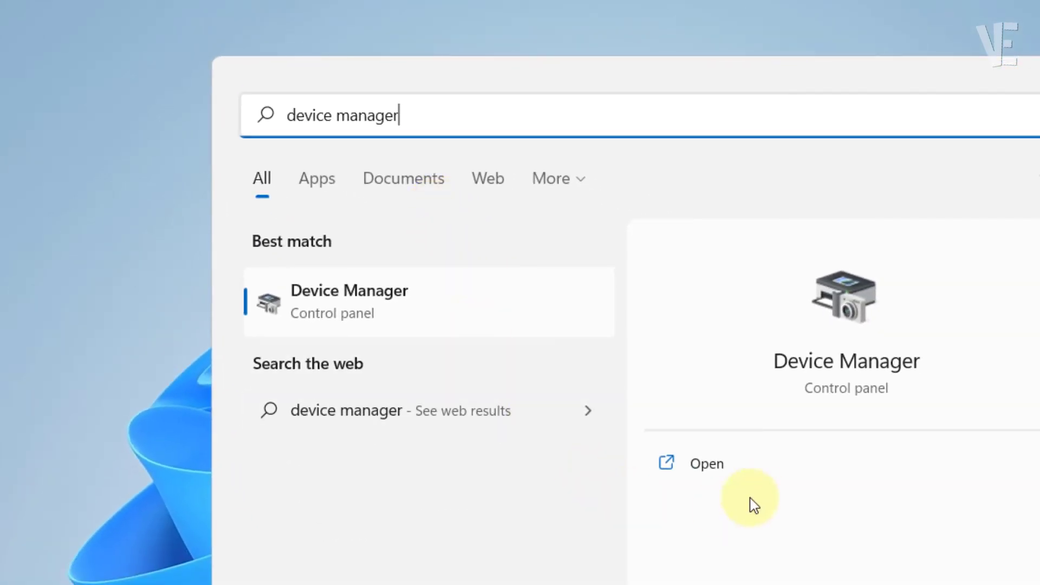
{"action": "left_click", "coordinate": [714, 470]}
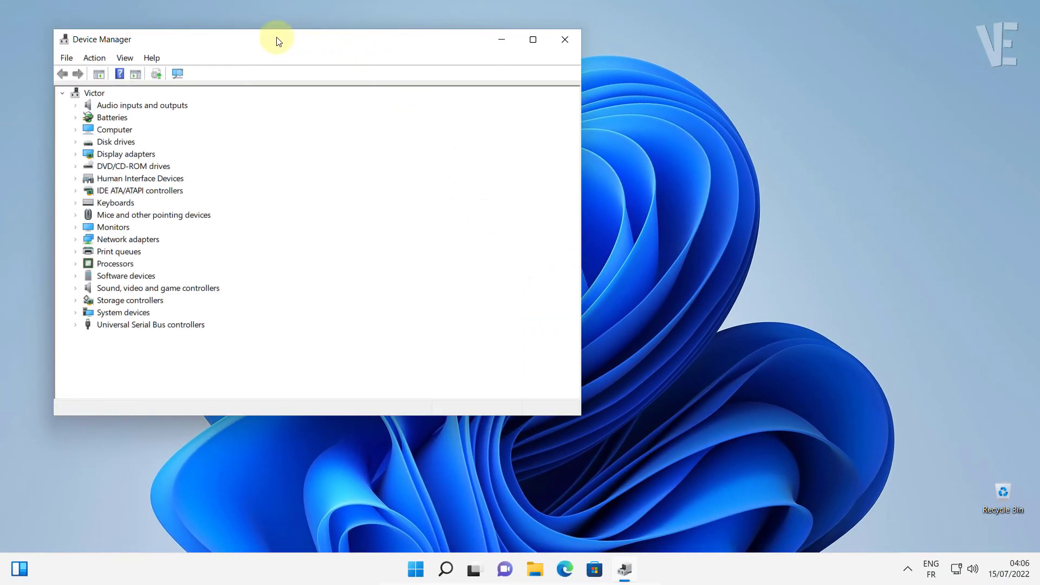
{"action": "left_click_drag", "start_coordinate": [274, 39], "coordinate": [472, 69]}
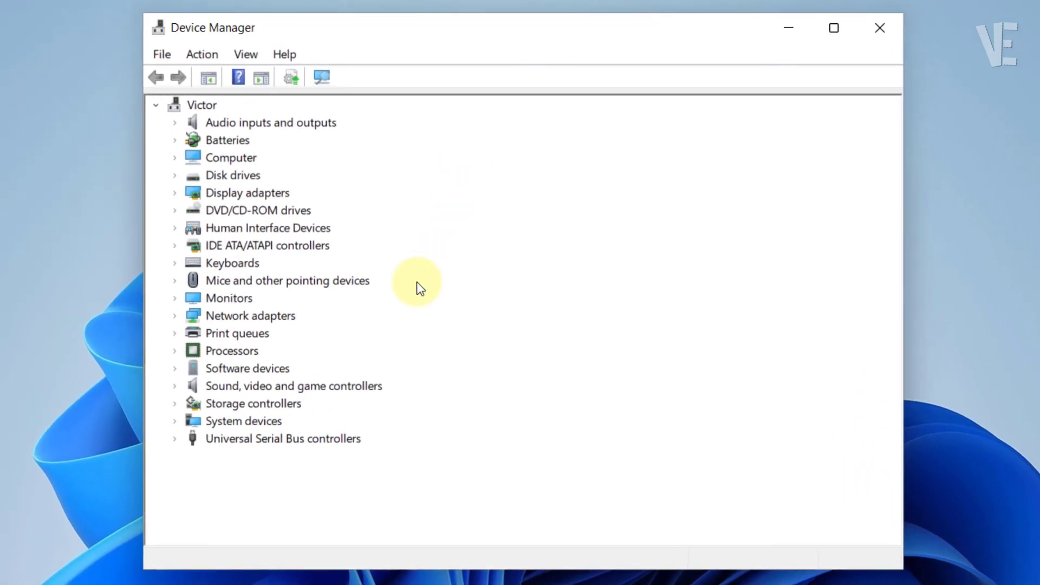
Step: Expand Mice and other pointing devices and uninstall the HID-compliant mouse
{"action": "left_click", "coordinate": [336, 266]}
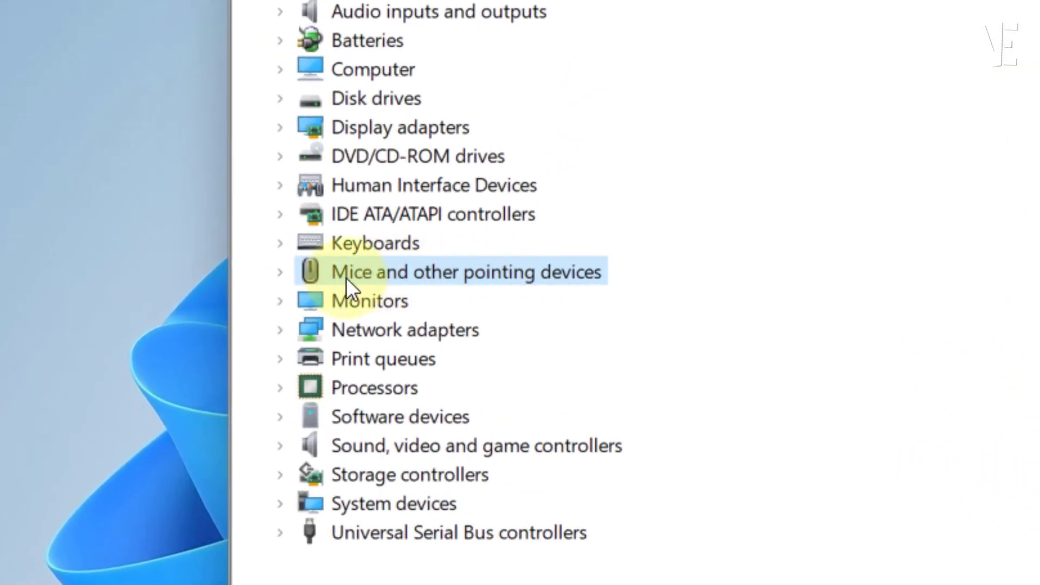
{"action": "left_click", "coordinate": [284, 275]}
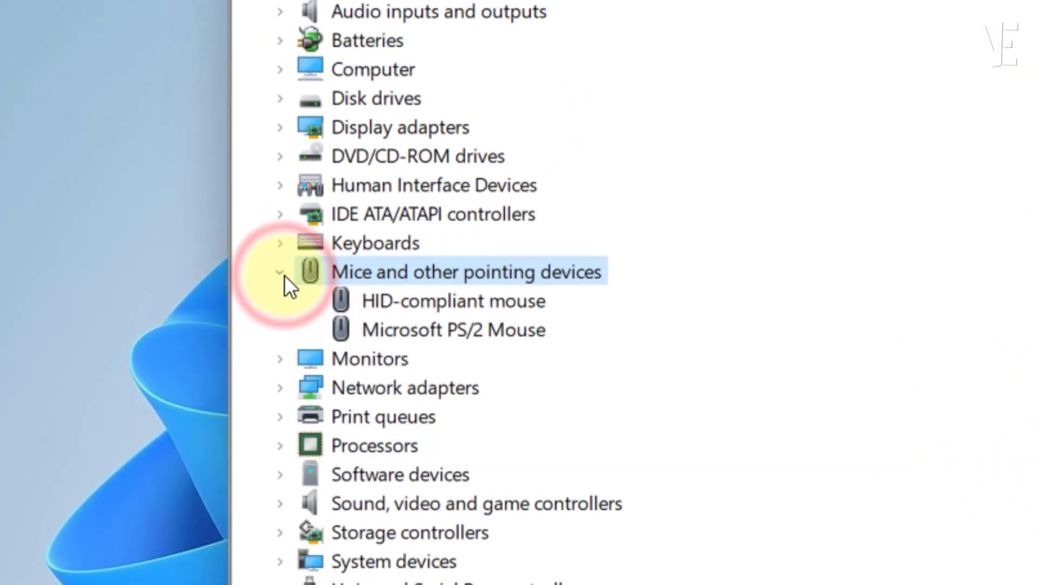
{"action": "left_click", "coordinate": [496, 309]}
{"action": "right_click", "coordinate": [506, 305]}
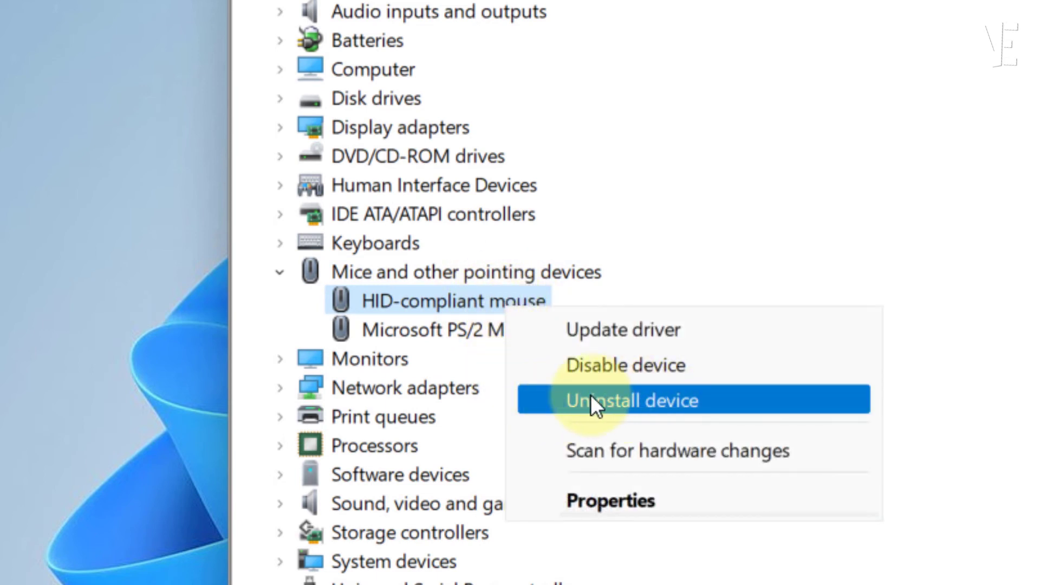
{"action": "left_click", "coordinate": [632, 391]}
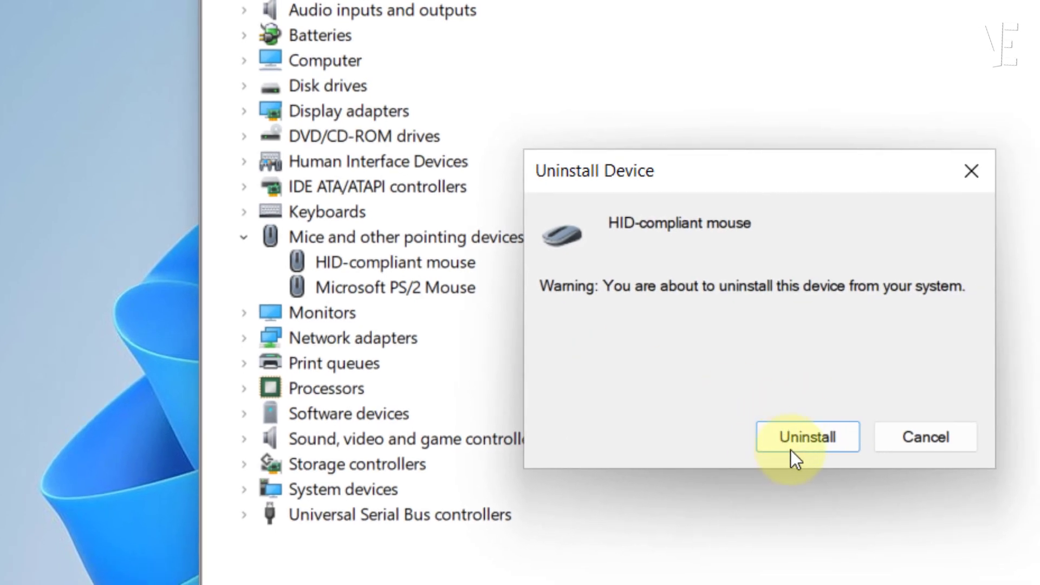
{"action": "left_click", "coordinate": [803, 440]}
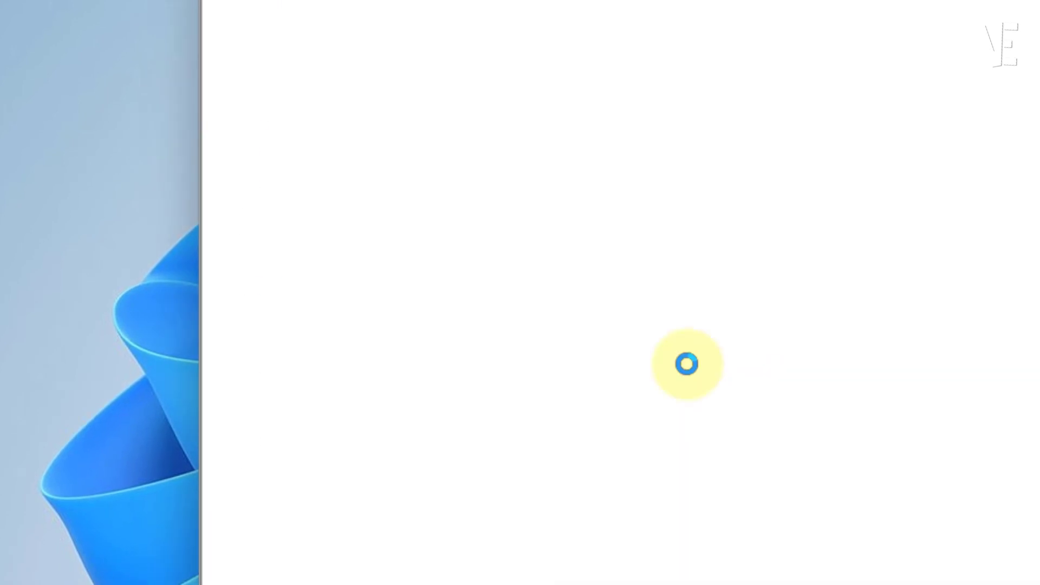
Step: Uninstall the Microsoft PS/2 Mouse and agree to restart the computer to finish removing it
{"action": "left_click", "coordinate": [430, 263]}
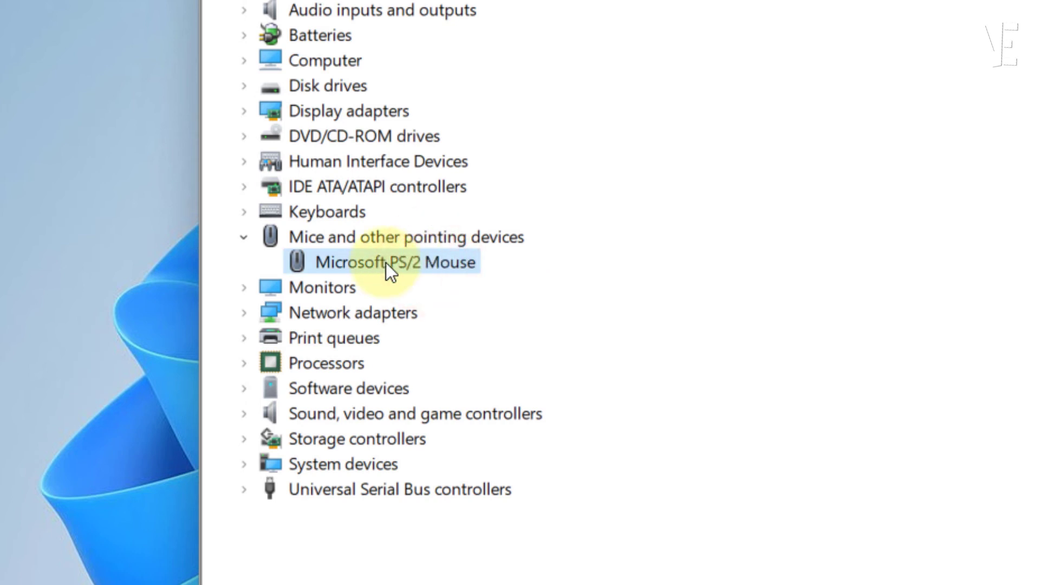
{"action": "right_click", "coordinate": [409, 262]}
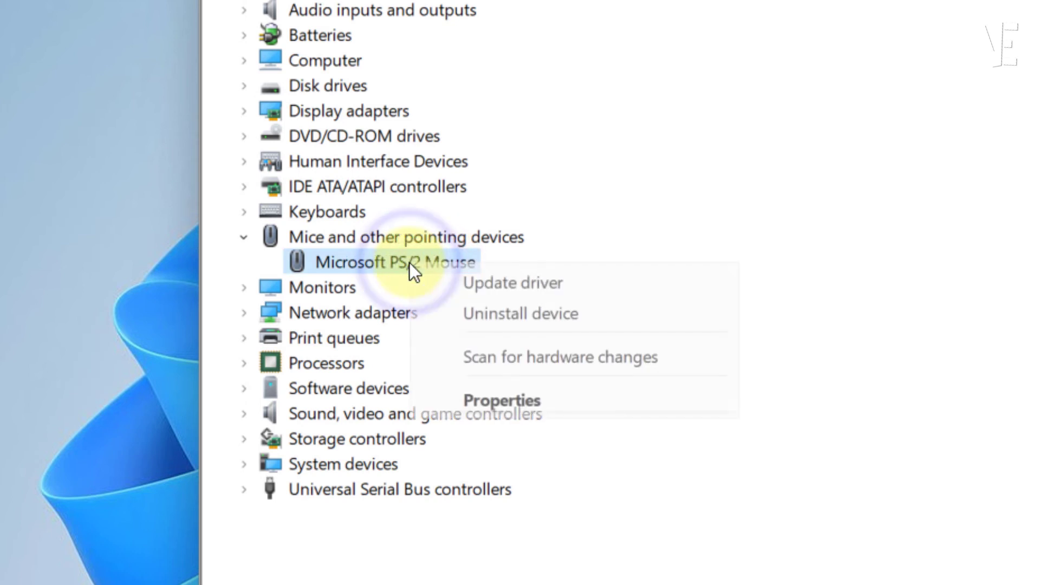
{"action": "left_click", "coordinate": [526, 313]}
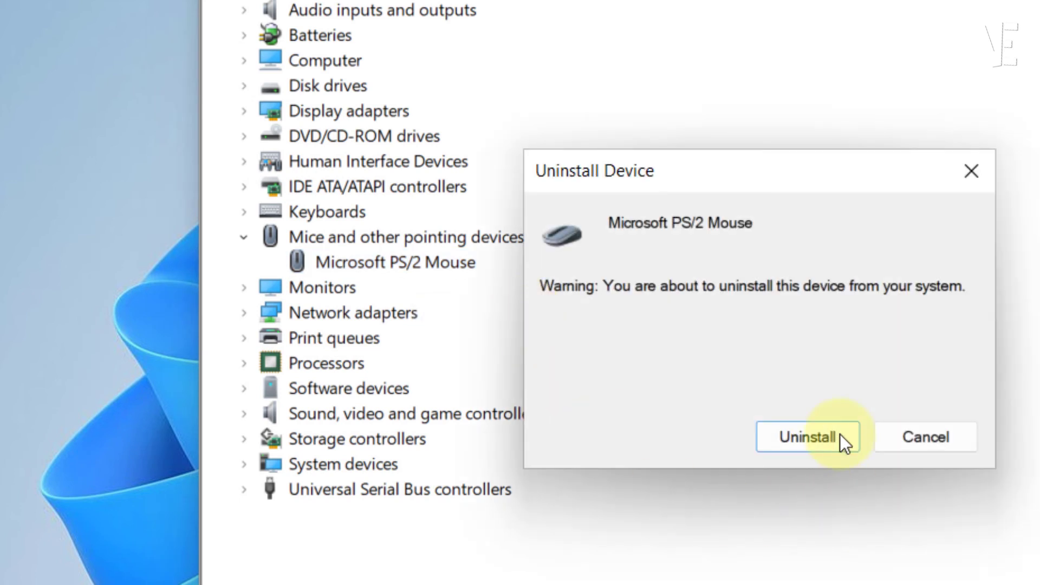
{"action": "left_click", "coordinate": [795, 440]}
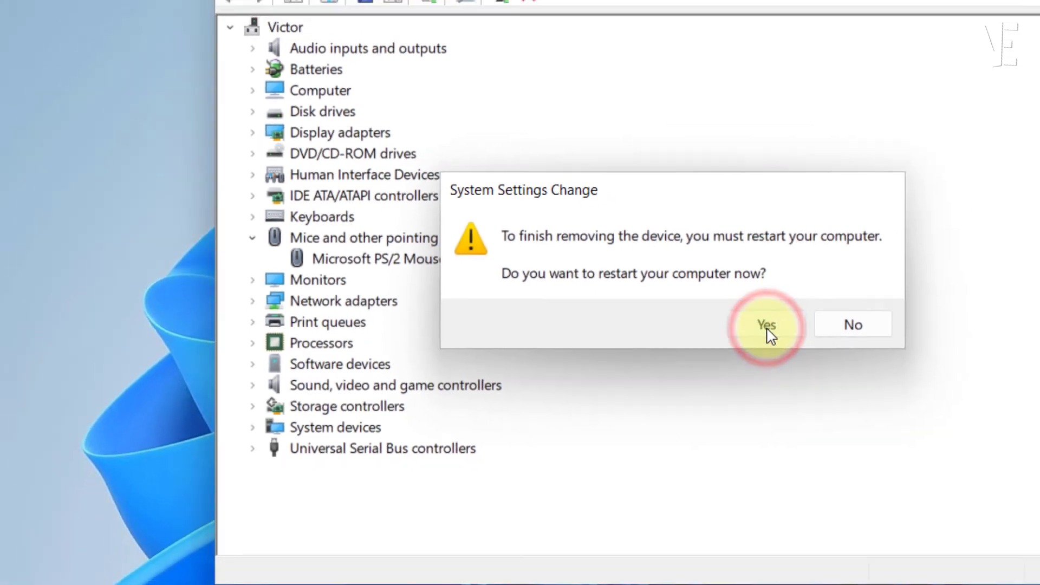
{"action": "left_click", "coordinate": [860, 344]}
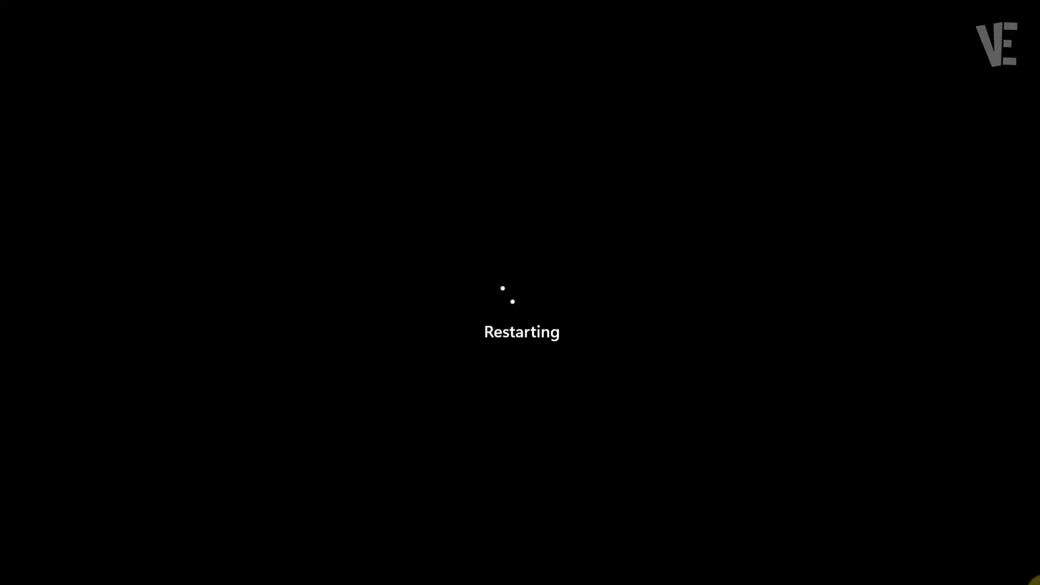